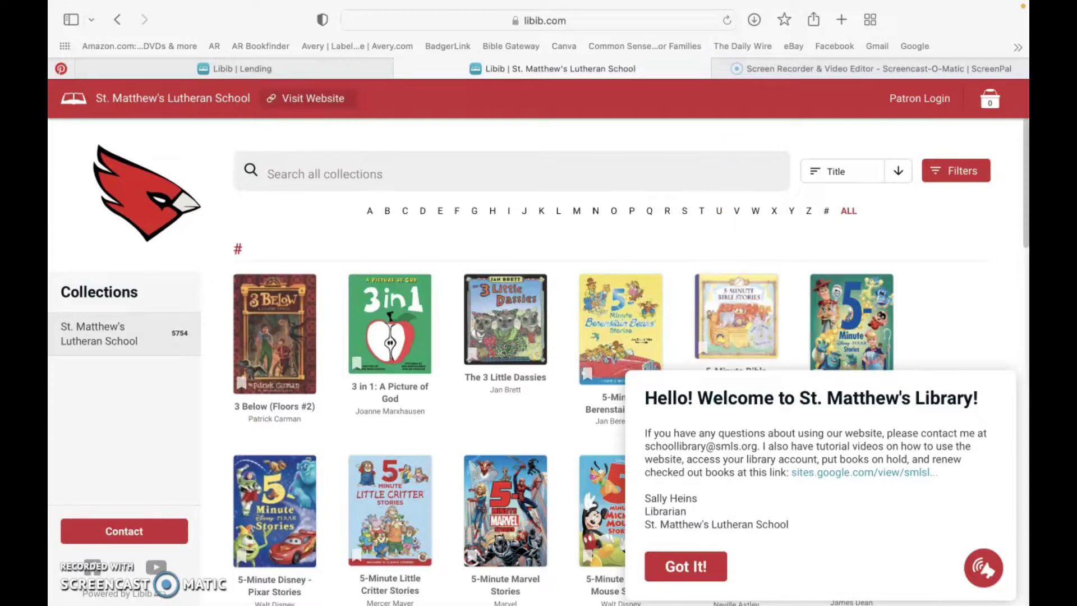
Reveal the library site's full address and open its Tutorial Videos page in a new tab.
{"action": "left_click", "coordinate": [581, 21]}
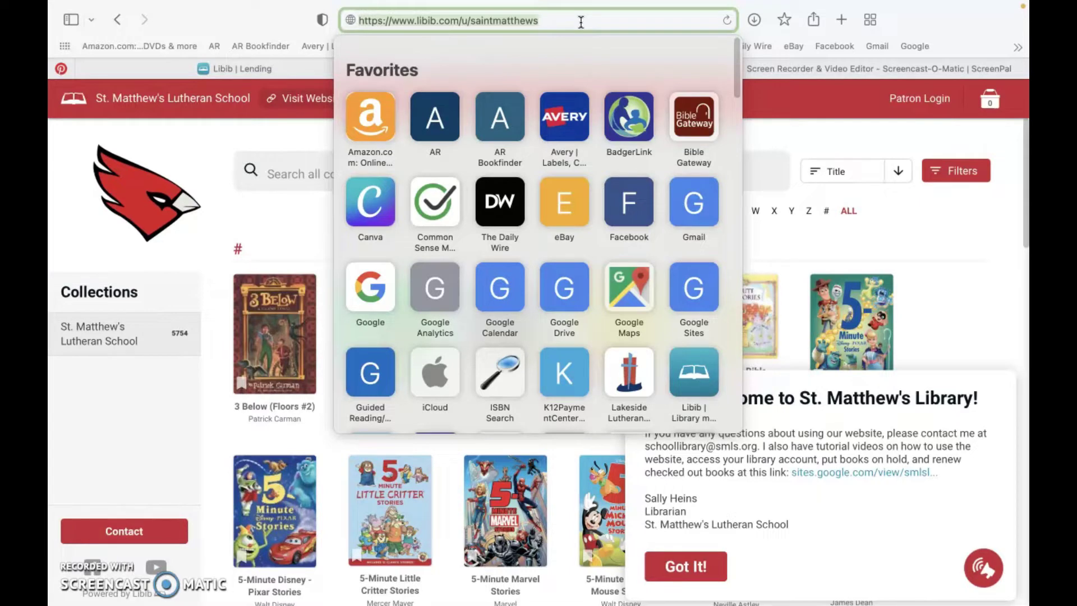
{"action": "left_click", "coordinate": [279, 17]}
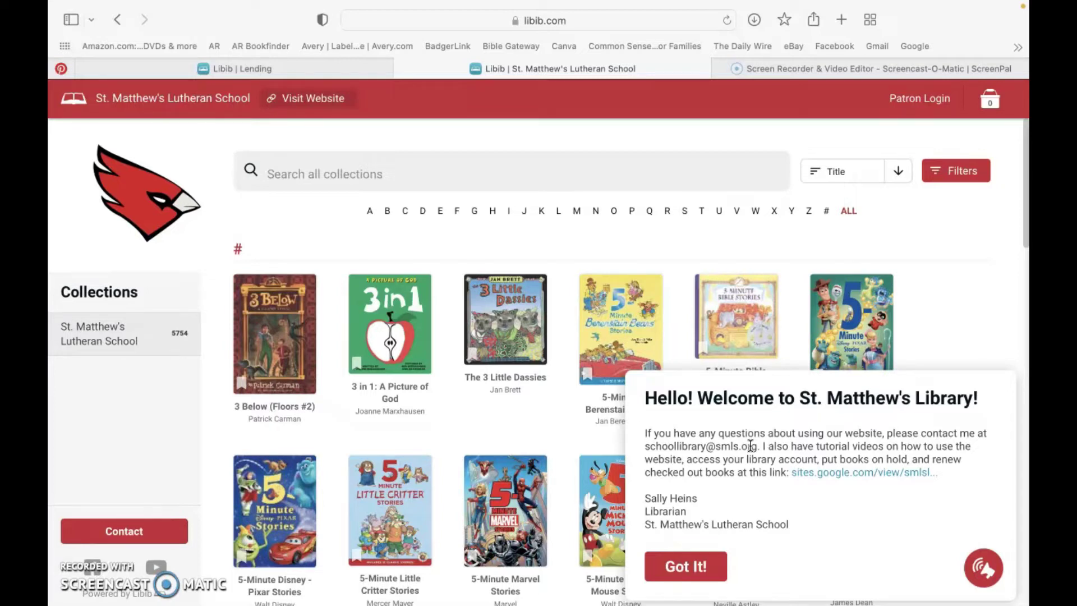
{"action": "left_click", "coordinate": [853, 476]}
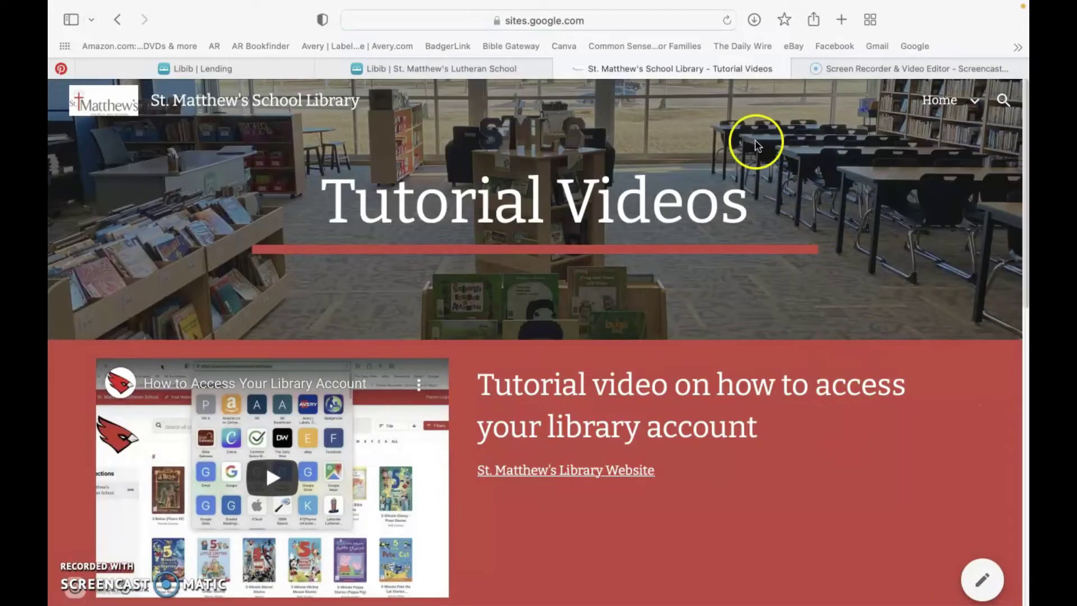
Scroll up and down through the Google Sites Tutorial Videos page.
{"action": "scroll", "coordinate": [840, 185], "scroll_direction": "down", "scroll_amount": 1}
{"action": "scroll", "coordinate": [840, 185], "scroll_direction": "down", "scroll_amount": 5}
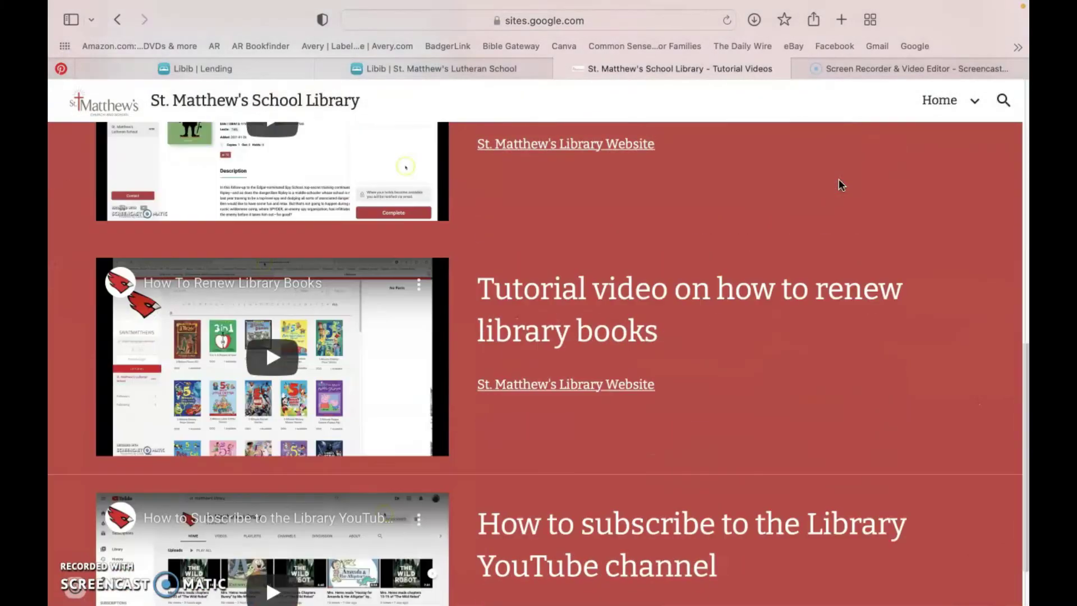
{"action": "scroll", "coordinate": [839, 180], "scroll_direction": "down", "scroll_amount": 2}
{"action": "scroll", "coordinate": [838, 179], "scroll_direction": "up", "scroll_amount": 5}
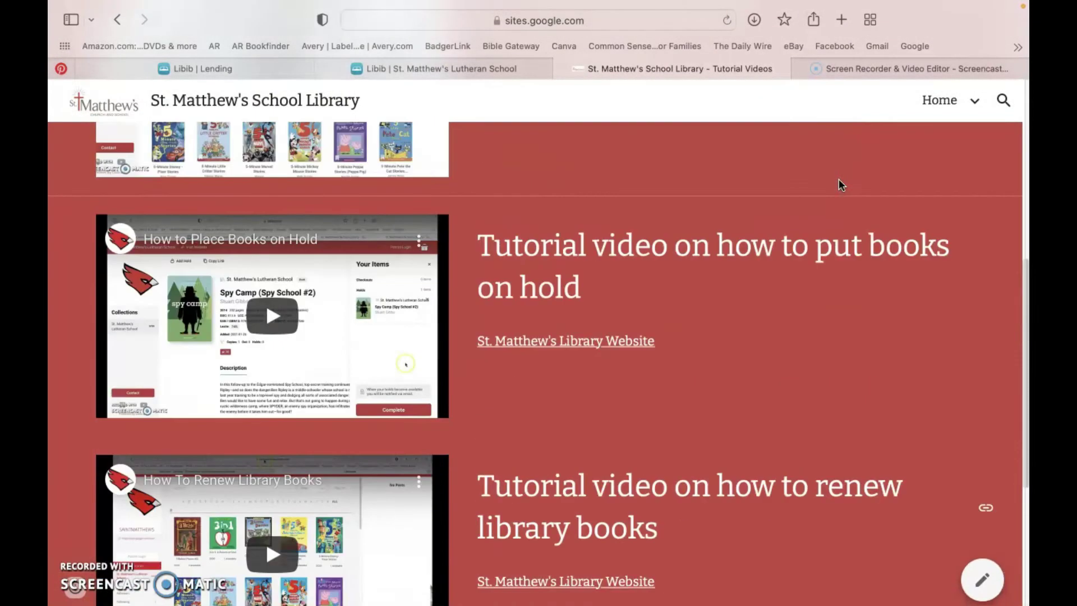
{"action": "scroll", "coordinate": [839, 180], "scroll_direction": "up", "scroll_amount": 2}
{"action": "scroll", "coordinate": [839, 180], "scroll_direction": "down", "scroll_amount": 2}
{"action": "scroll", "coordinate": [839, 179], "scroll_direction": "down", "scroll_amount": 3}
{"action": "scroll", "coordinate": [839, 180], "scroll_direction": "up", "scroll_amount": 4}
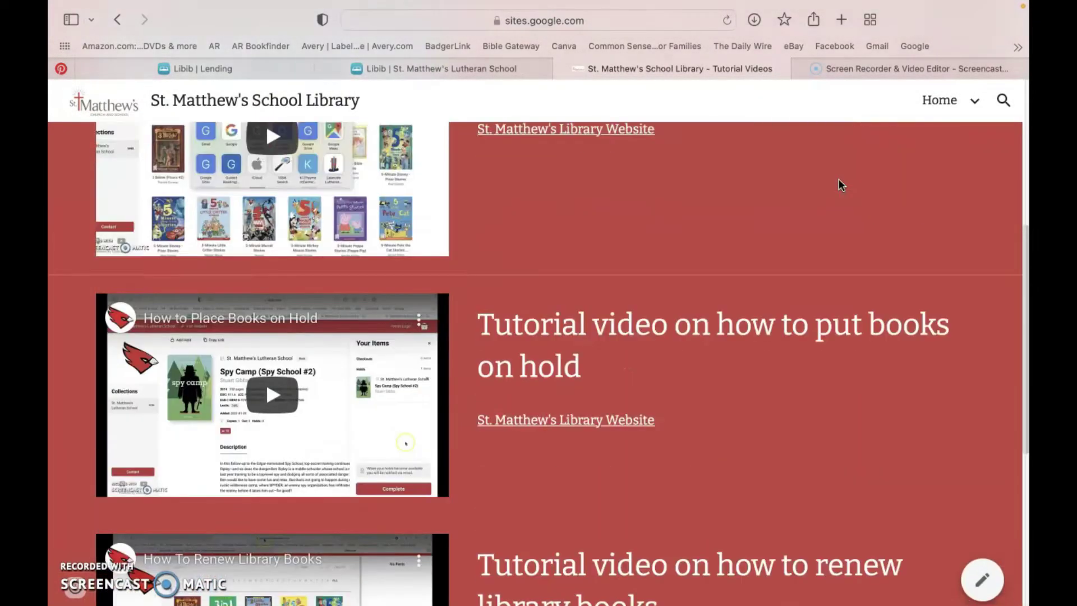
{"action": "scroll", "coordinate": [839, 180], "scroll_direction": "up", "scroll_amount": 2}
{"action": "scroll", "coordinate": [839, 179], "scroll_direction": "down", "scroll_amount": 5}
{"action": "scroll", "coordinate": [839, 180], "scroll_direction": "down", "scroll_amount": 2}
{"action": "scroll", "coordinate": [839, 180], "scroll_direction": "up", "scroll_amount": 10}
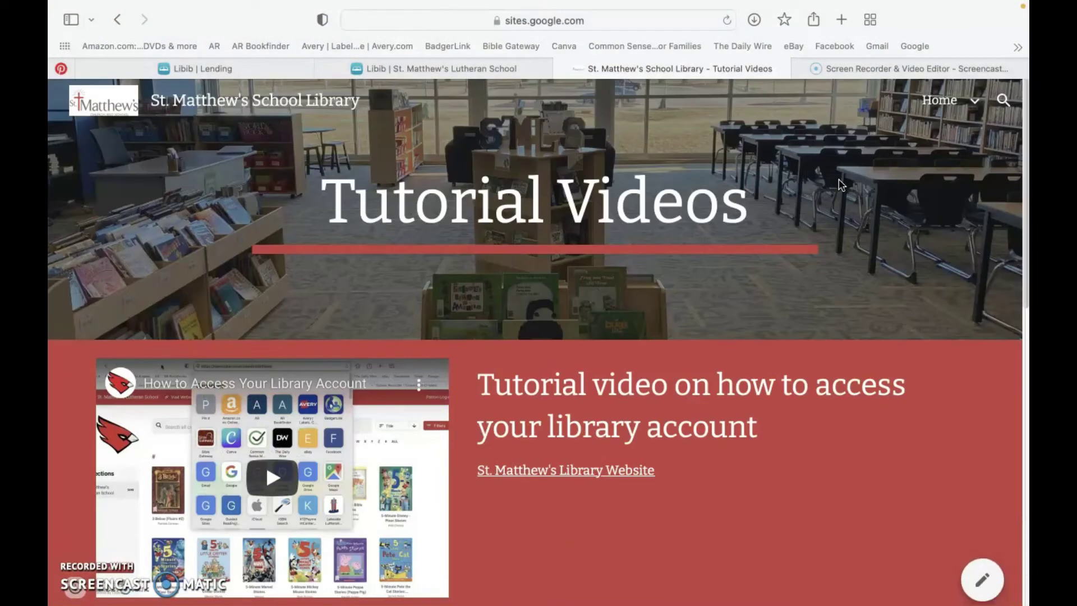
Return to the Libib catalog, dismiss the librarian's welcome message and bring up Patron Login.
{"action": "left_click", "coordinate": [561, 68]}
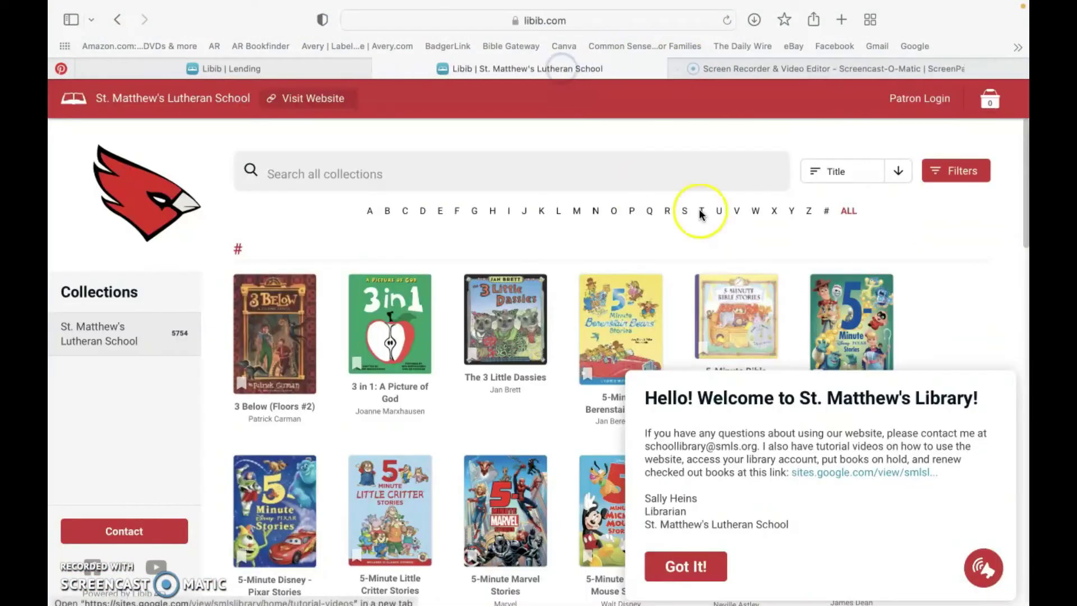
{"action": "left_click", "coordinate": [683, 571]}
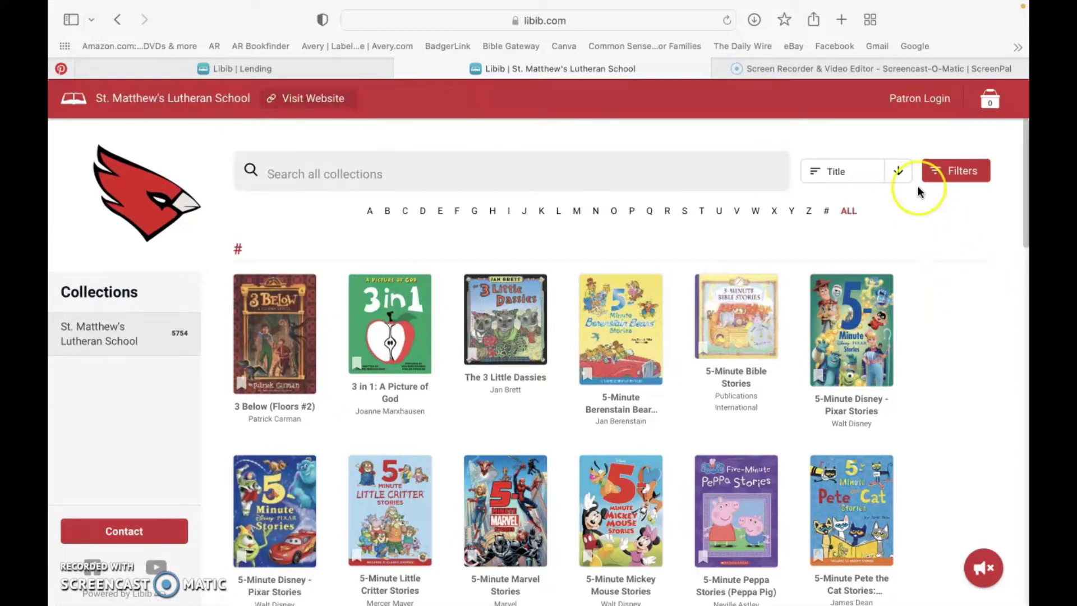
{"action": "left_click", "coordinate": [932, 105]}
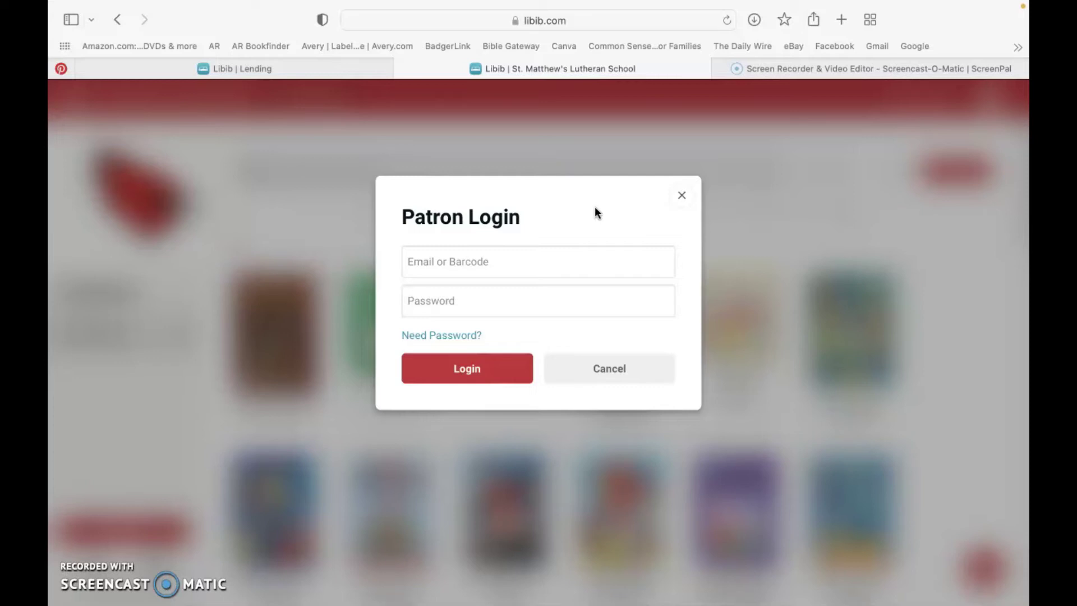
Log in with the patron's smls.org email and saved password.
{"action": "left_click", "coordinate": [496, 262]}
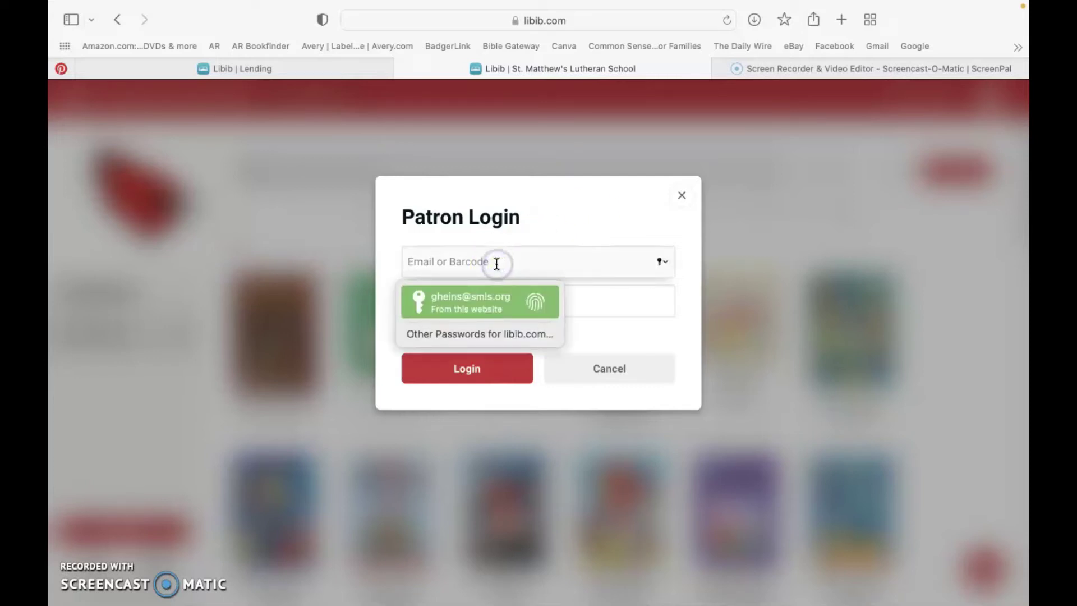
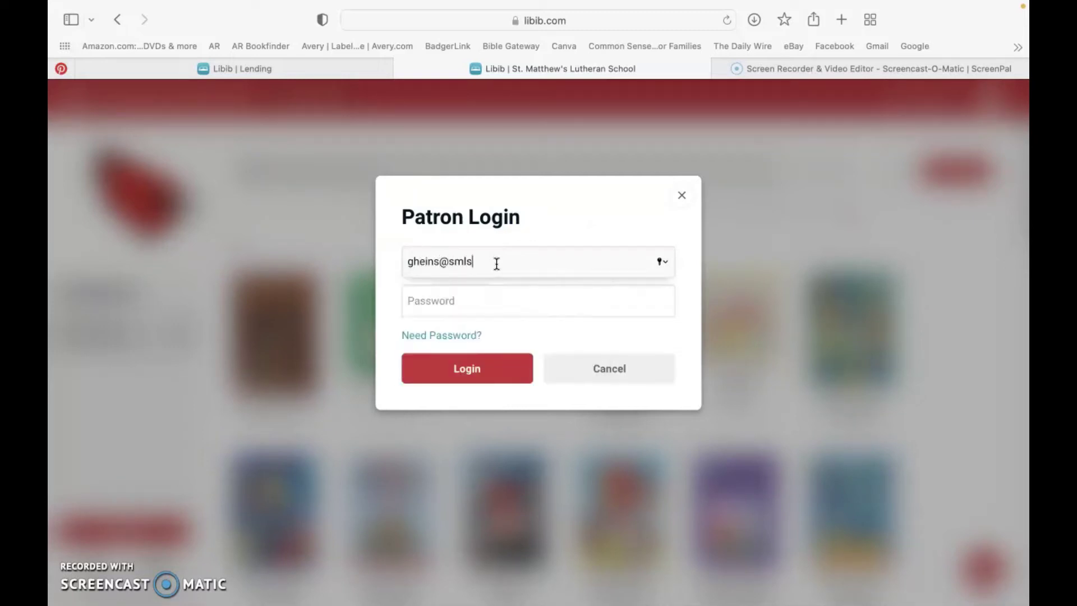
{"action": "key", "text": "Tab"}
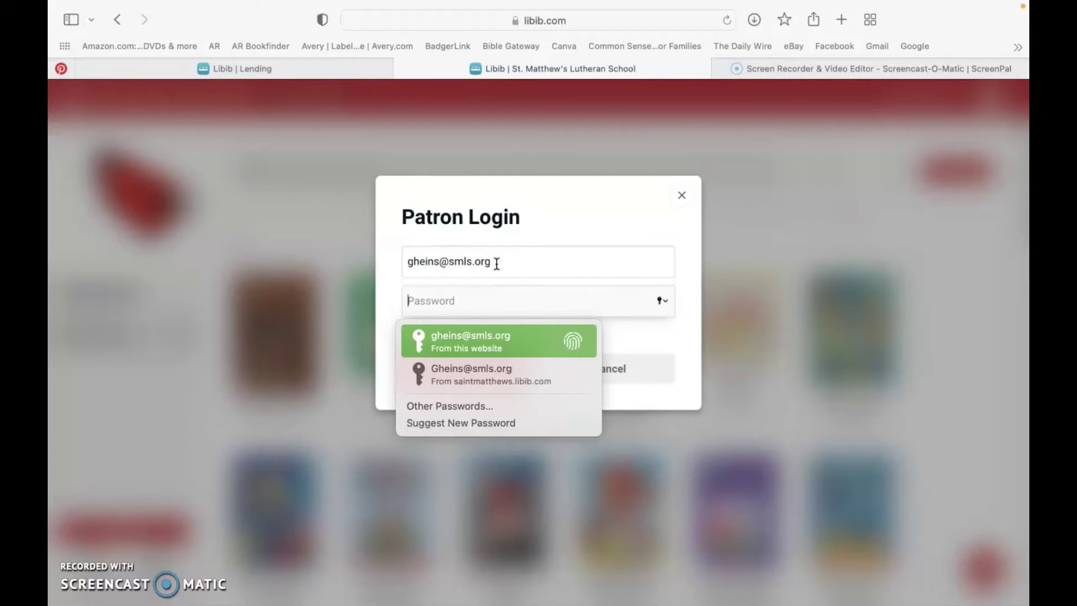
{"action": "type", "text": "••••••••"}
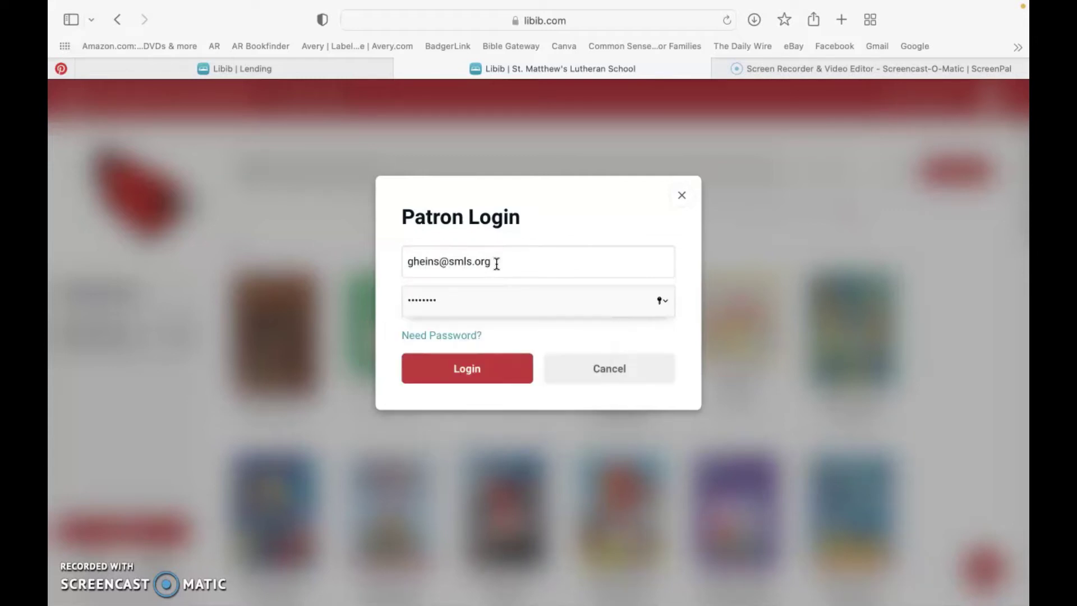
{"action": "left_click", "coordinate": [481, 377]}
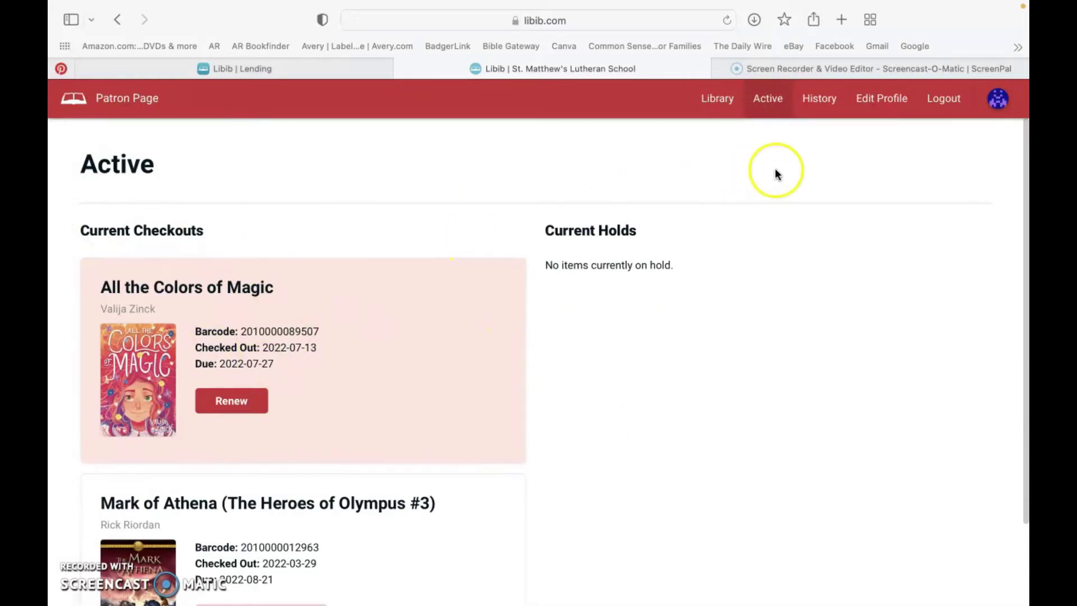
Open the History page and browse the Historical Checkouts list.
{"action": "left_click", "coordinate": [818, 104]}
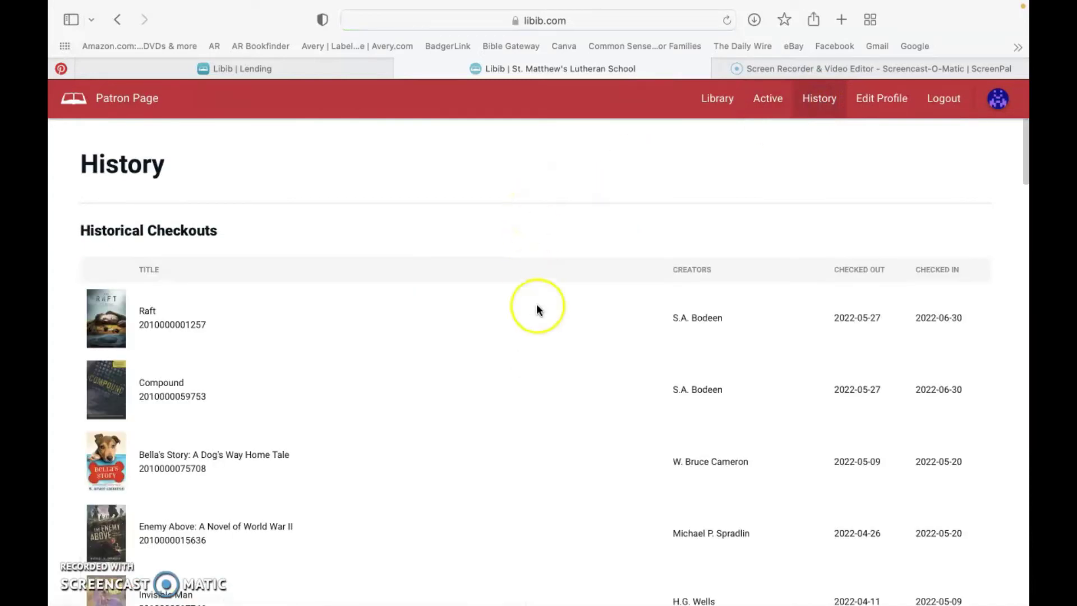
{"action": "scroll", "coordinate": [544, 320], "scroll_direction": "down", "scroll_amount": 7}
{"action": "scroll", "coordinate": [547, 325], "scroll_direction": "down", "scroll_amount": 10}
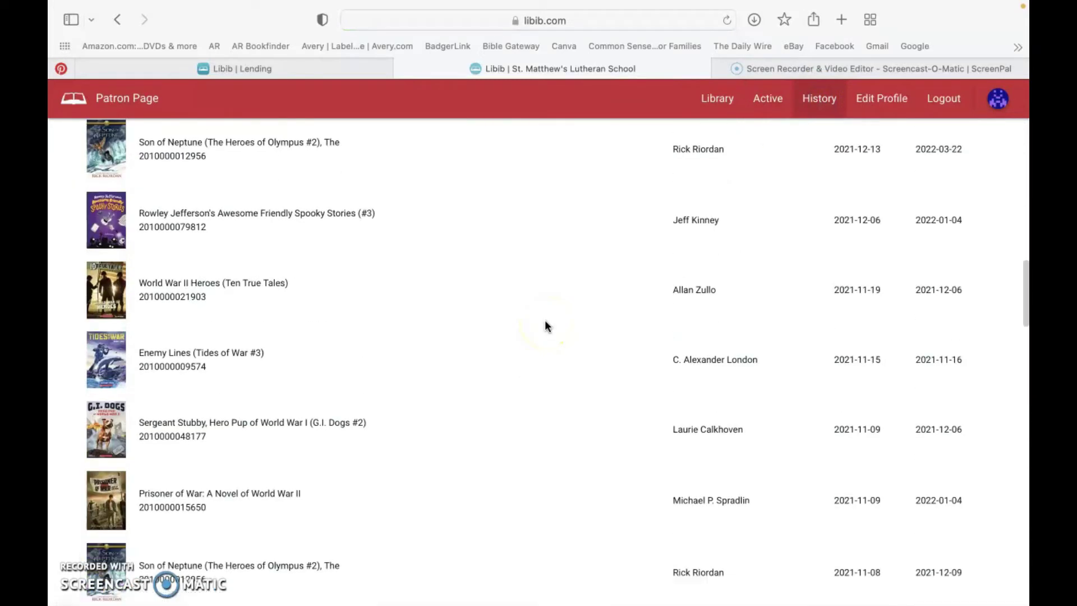
{"action": "scroll", "coordinate": [547, 325], "scroll_direction": "down", "scroll_amount": 5}
{"action": "scroll", "coordinate": [547, 325], "scroll_direction": "up", "scroll_amount": 20}
{"action": "scroll", "coordinate": [547, 326], "scroll_direction": "up", "scroll_amount": 3}
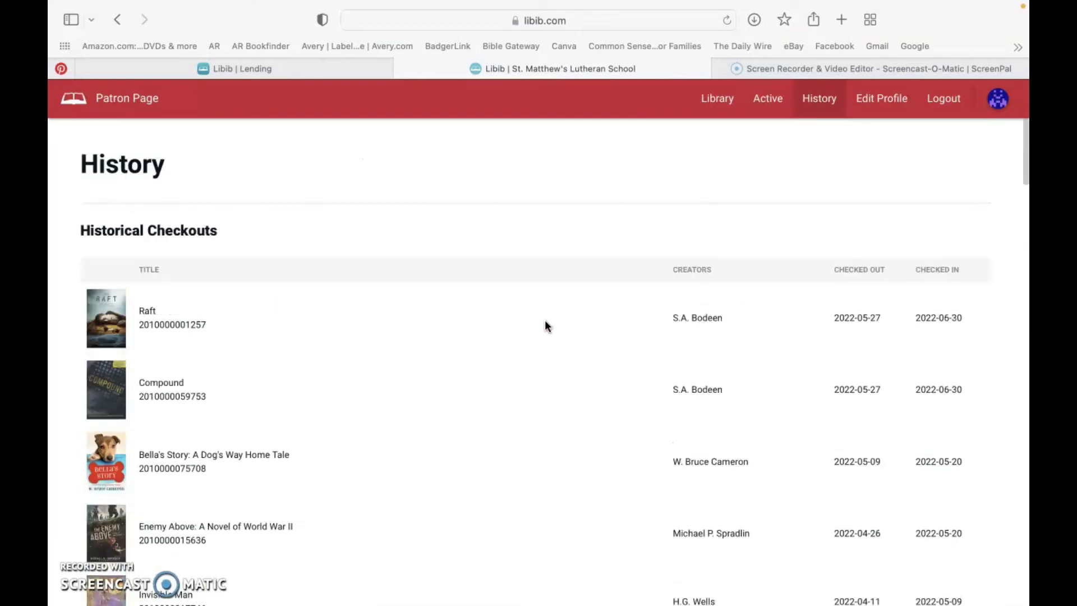
{"action": "left_click_drag", "start_coordinate": [544, 258], "coordinate": [539, 229]}
{"action": "scroll", "coordinate": [563, 279], "scroll_direction": "down", "scroll_amount": 10}
{"action": "scroll", "coordinate": [563, 279], "scroll_direction": "down", "scroll_amount": 10}
{"action": "scroll", "coordinate": [563, 279], "scroll_direction": "up", "scroll_amount": 20}
Switch to the Active page and scroll to the two Current Checkouts cards with due dates.
{"action": "left_click", "coordinate": [766, 106]}
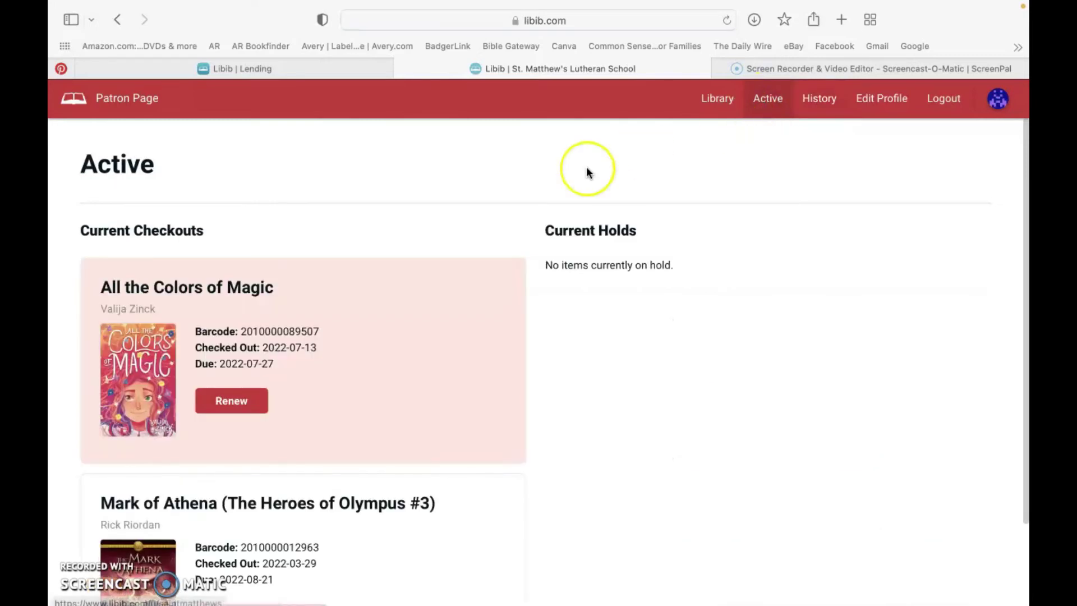
{"action": "scroll", "coordinate": [595, 284], "scroll_direction": "down", "scroll_amount": 1}
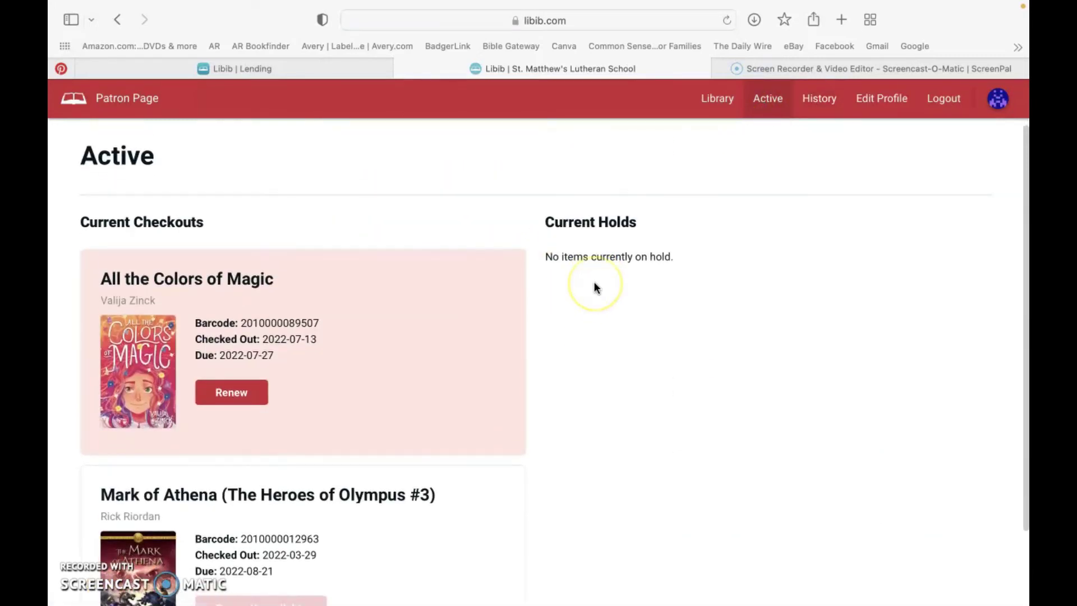
{"action": "scroll", "coordinate": [595, 287], "scroll_direction": "down", "scroll_amount": 1}
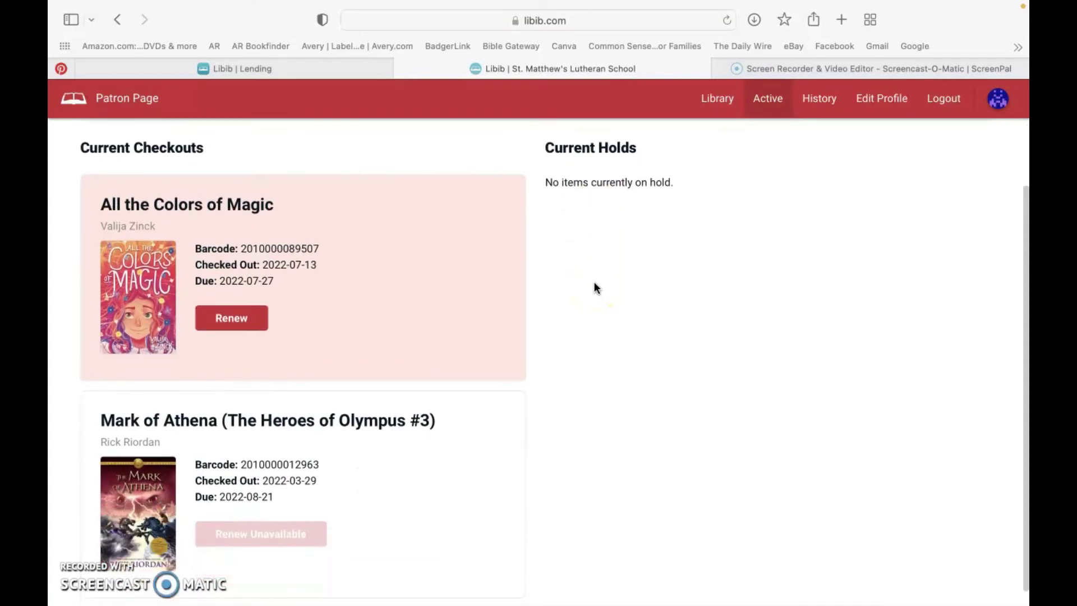
{"action": "scroll", "coordinate": [595, 287], "scroll_direction": "up", "scroll_amount": 1}
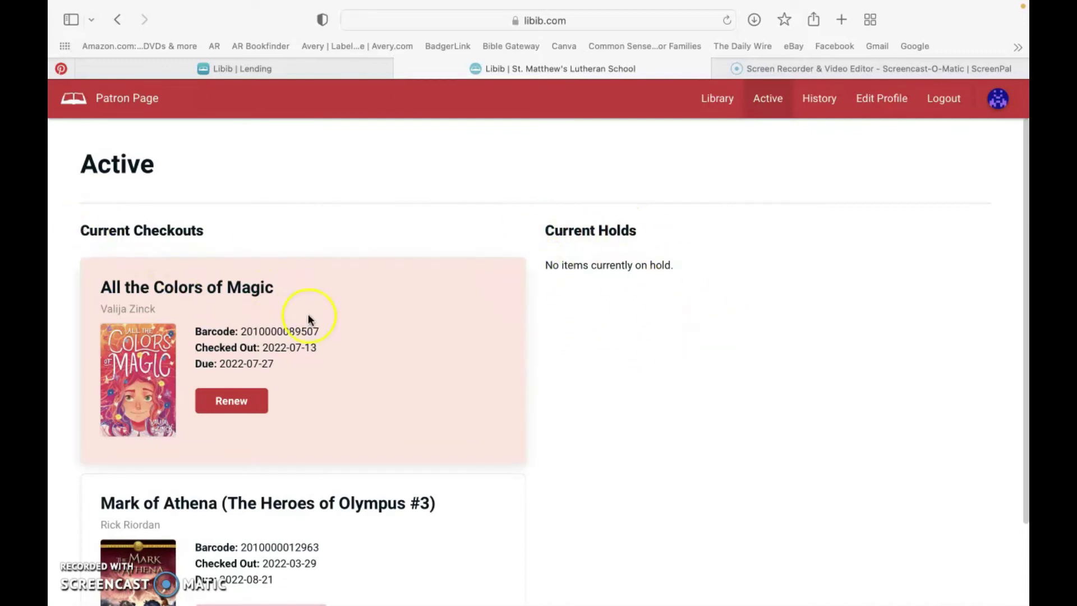
{"action": "scroll", "coordinate": [526, 324], "scroll_direction": "down", "scroll_amount": 3}
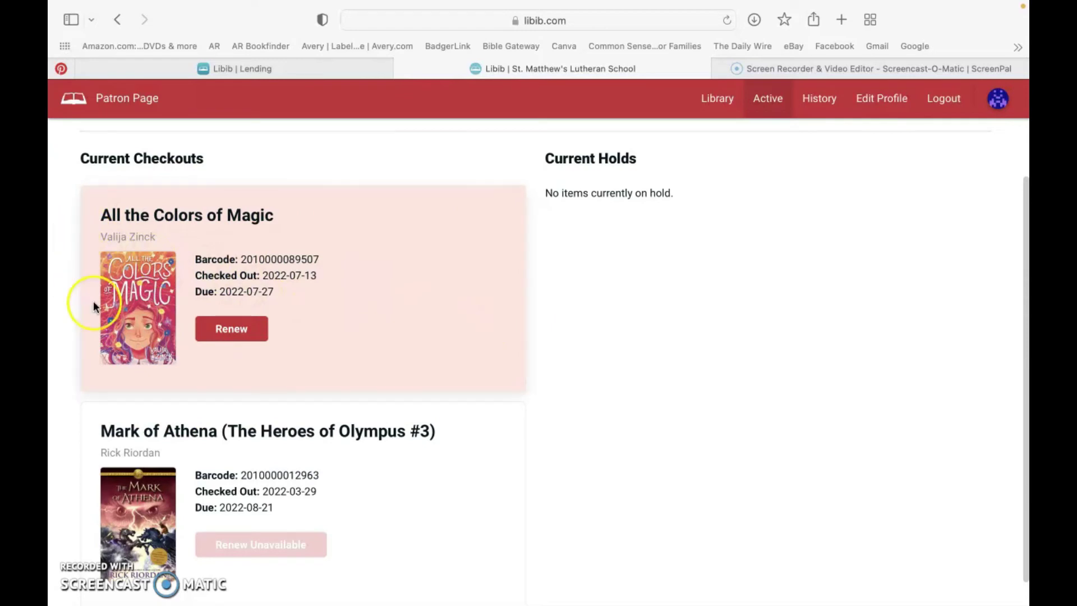
{"action": "scroll", "coordinate": [606, 339], "scroll_direction": "down", "scroll_amount": 2}
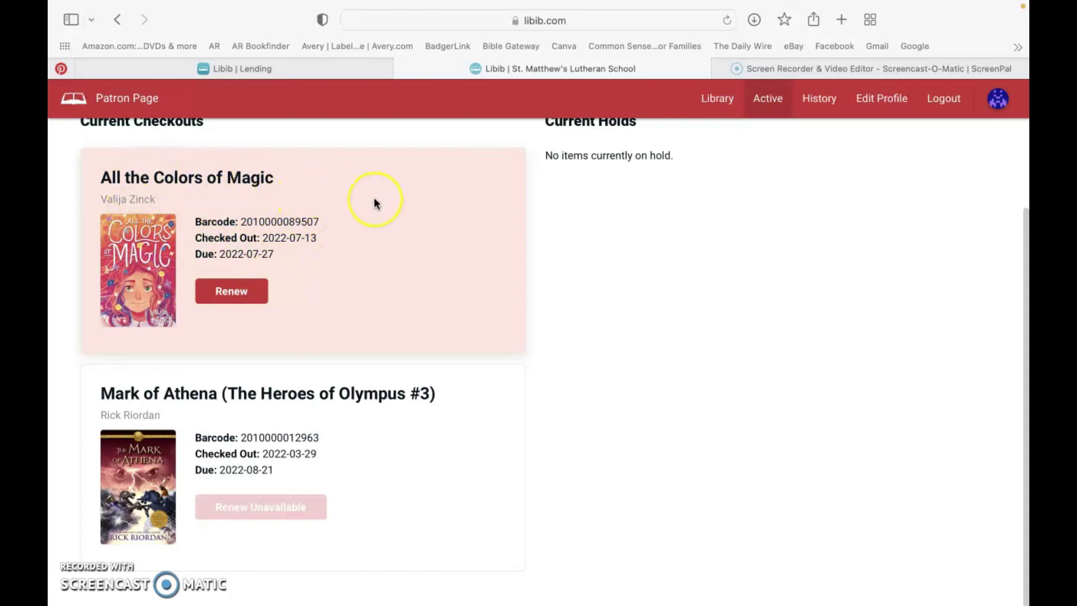
Renew All the Colors of Magic and confirm, extending its due date to 2022-08-27.
{"action": "left_click", "coordinate": [231, 292]}
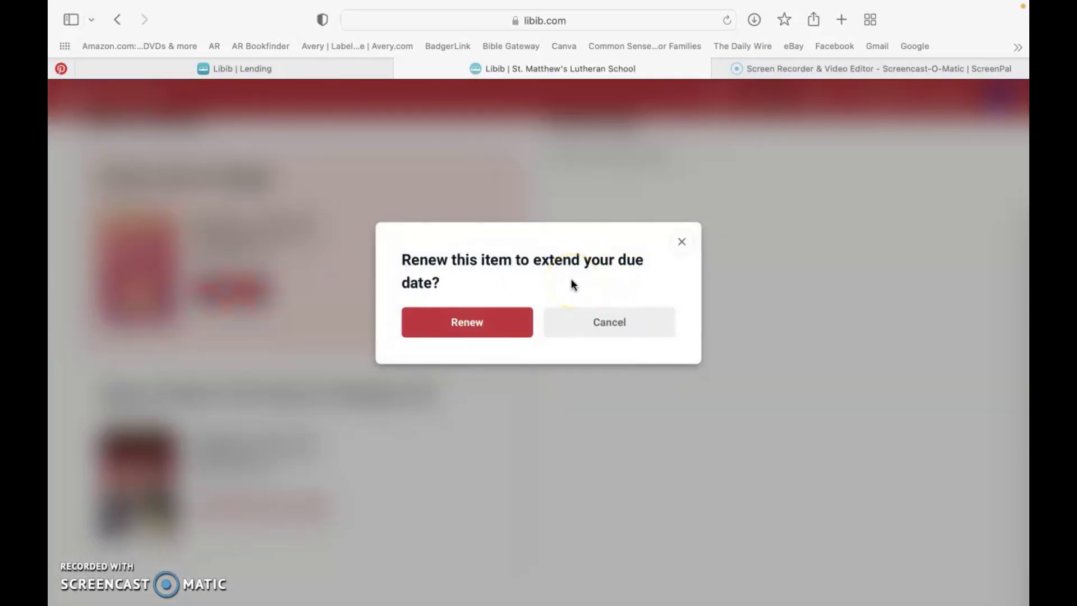
{"action": "left_click", "coordinate": [477, 323]}
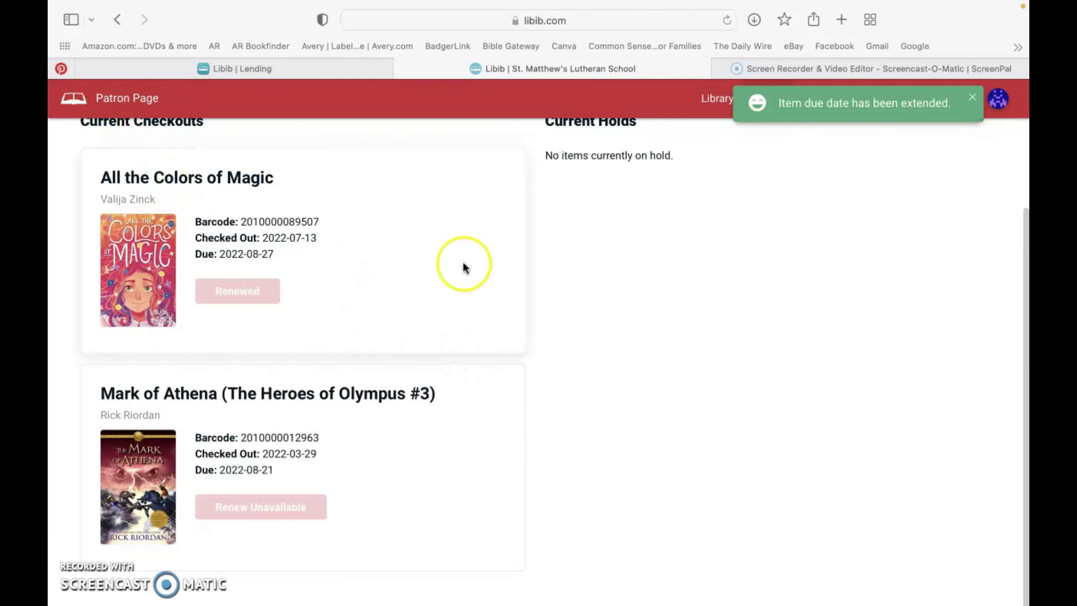
{"action": "scroll", "coordinate": [651, 247], "scroll_direction": "up", "scroll_amount": 3}
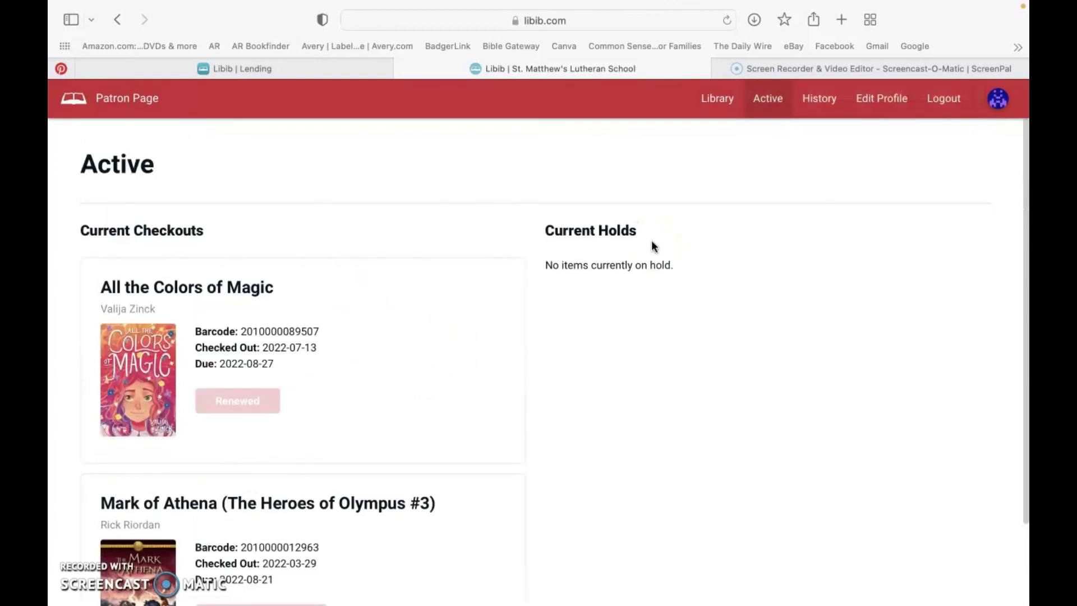